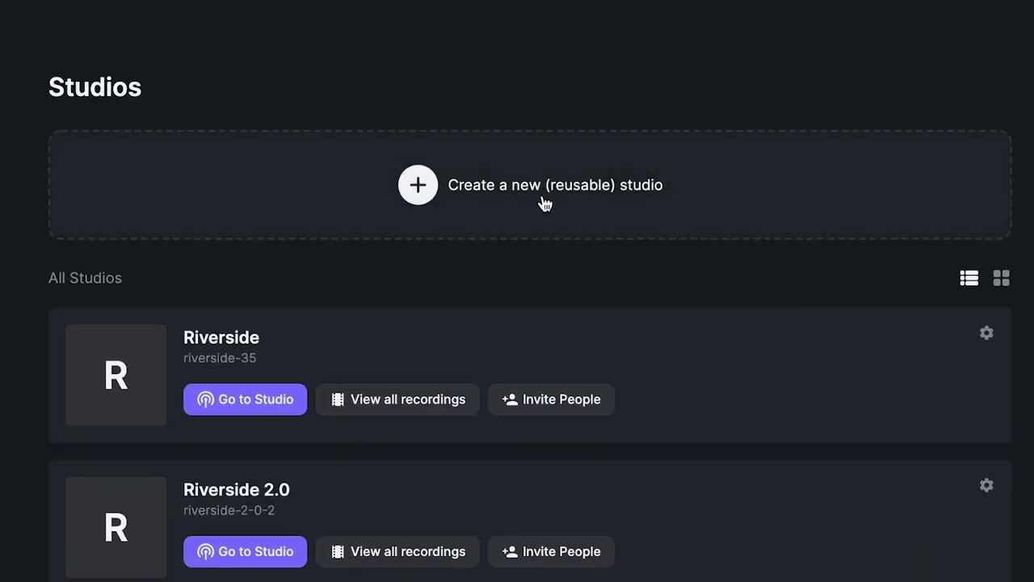
Step: Create a reusable studio titled 'Riverside' with Audio Only recording, and enter it
left_click(413, 186)
type("Riverside")
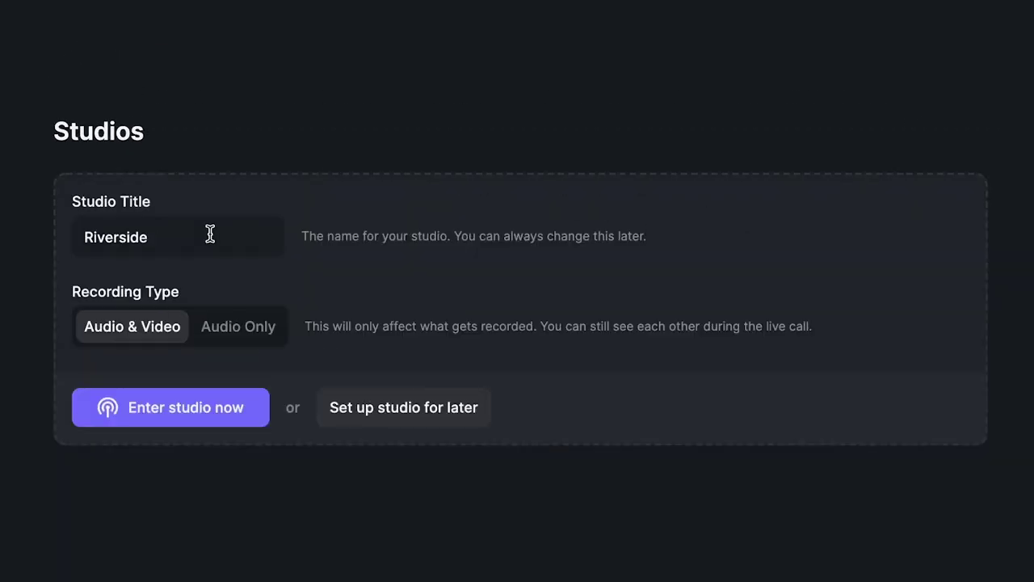
left_click(203, 345)
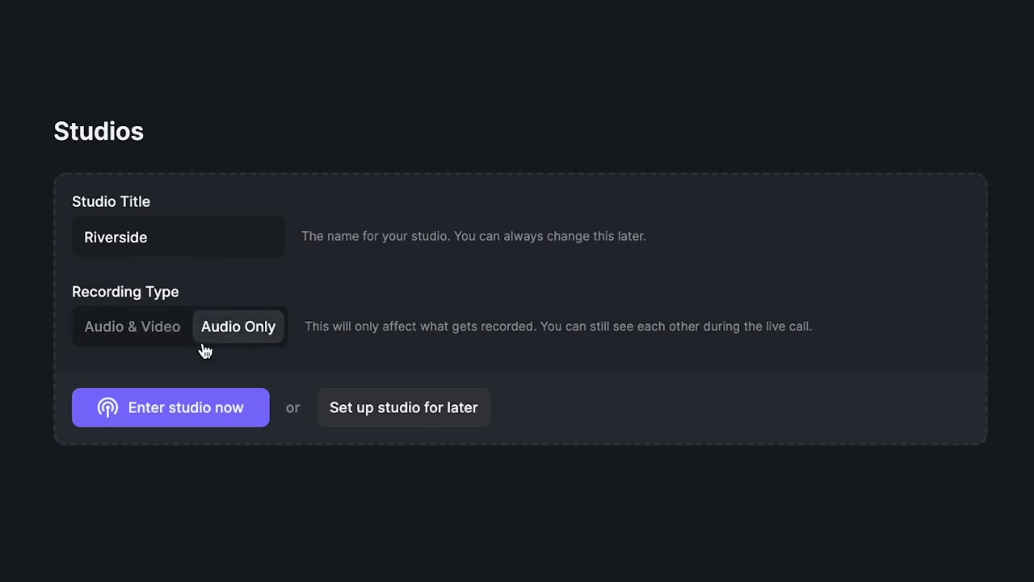
left_click(189, 426)
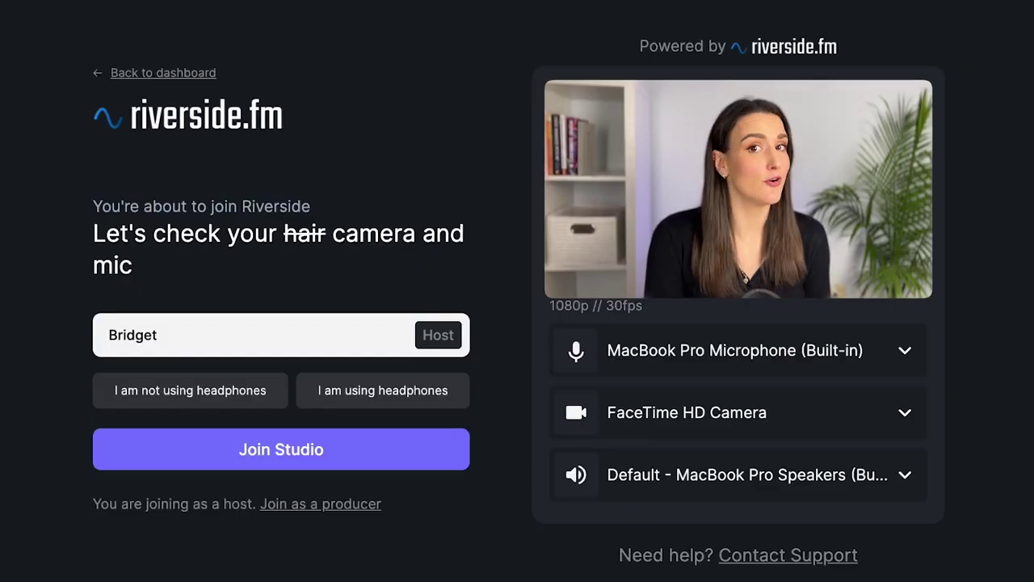
Step: Choose 'I am using headphones' on the camera-and-mic check page
left_click(439, 411)
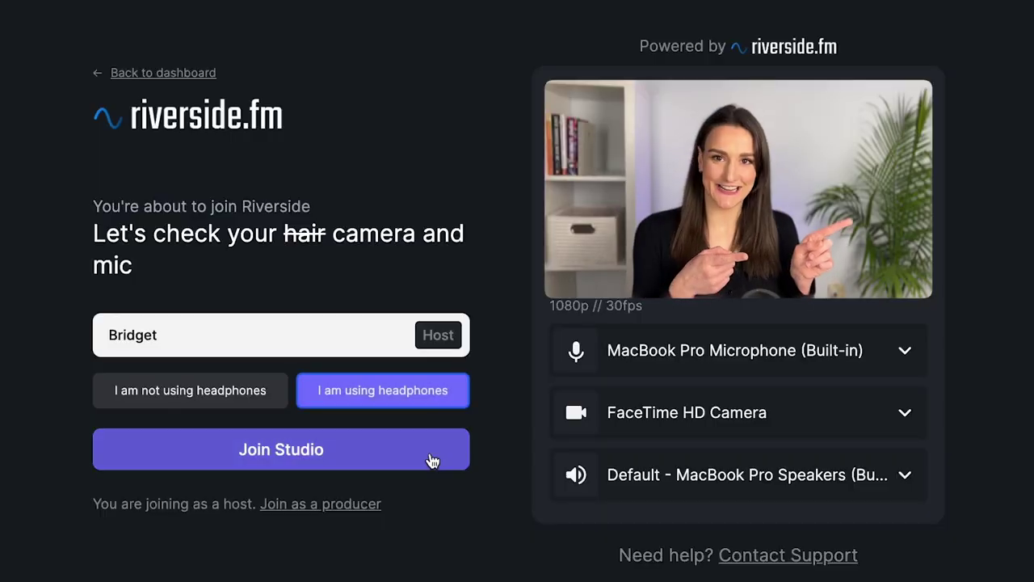
Step: Join the Riverside studio as the host
left_click(428, 460)
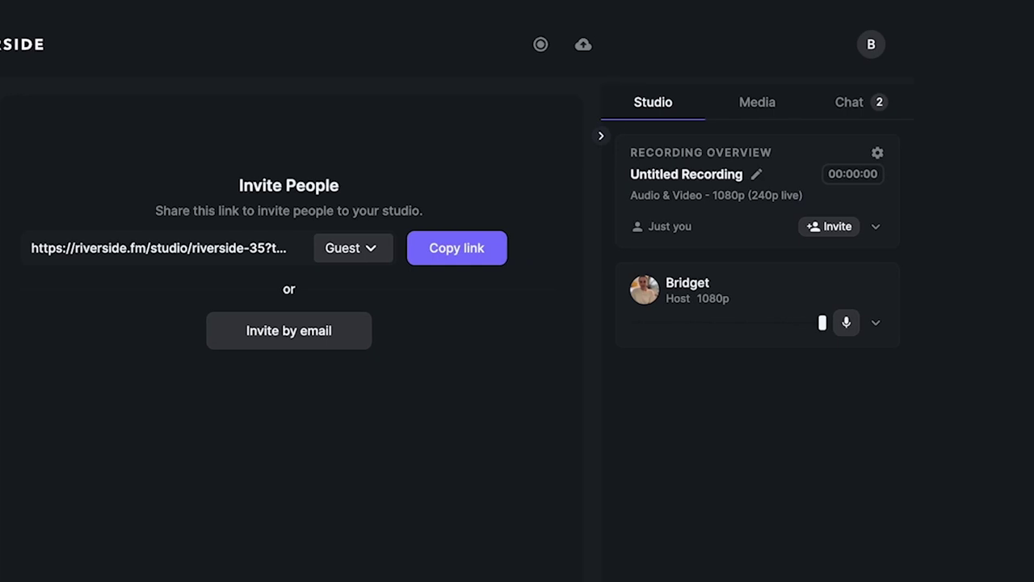
Step: Rename the recording from Untitled Recording to 'Bridget& Kelton 3'
left_click(757, 176)
key("BackSpace")
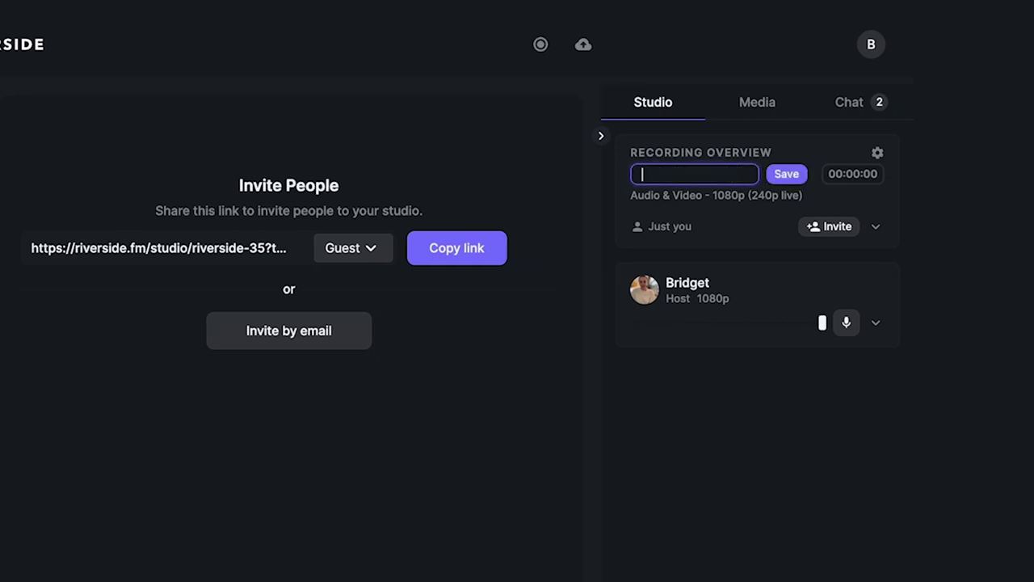
type("Bridget& Kelton 3")
key("Return")
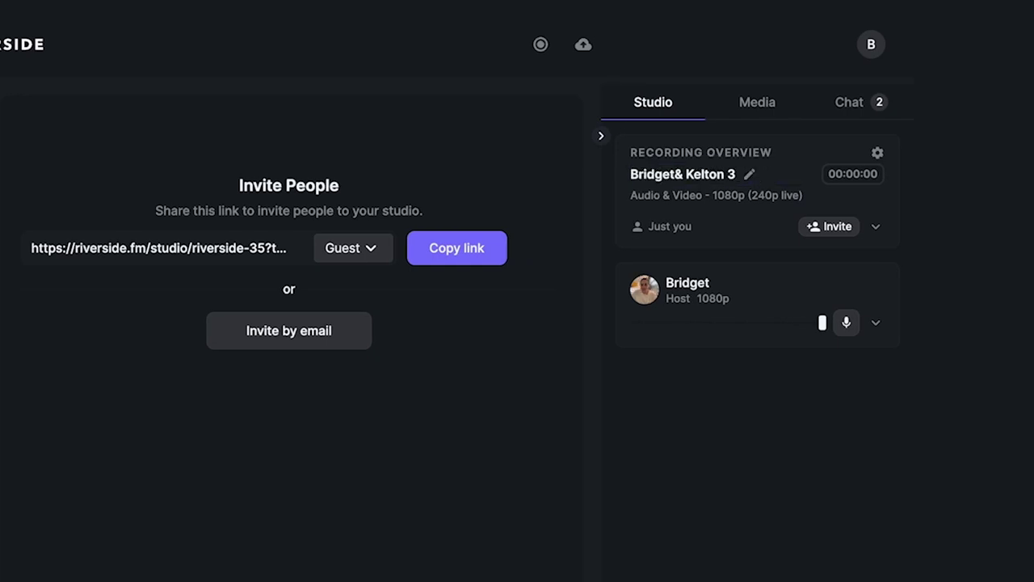
Step: Review the recording overview and expand the host card's device and echo-cancellation details
left_click(877, 229)
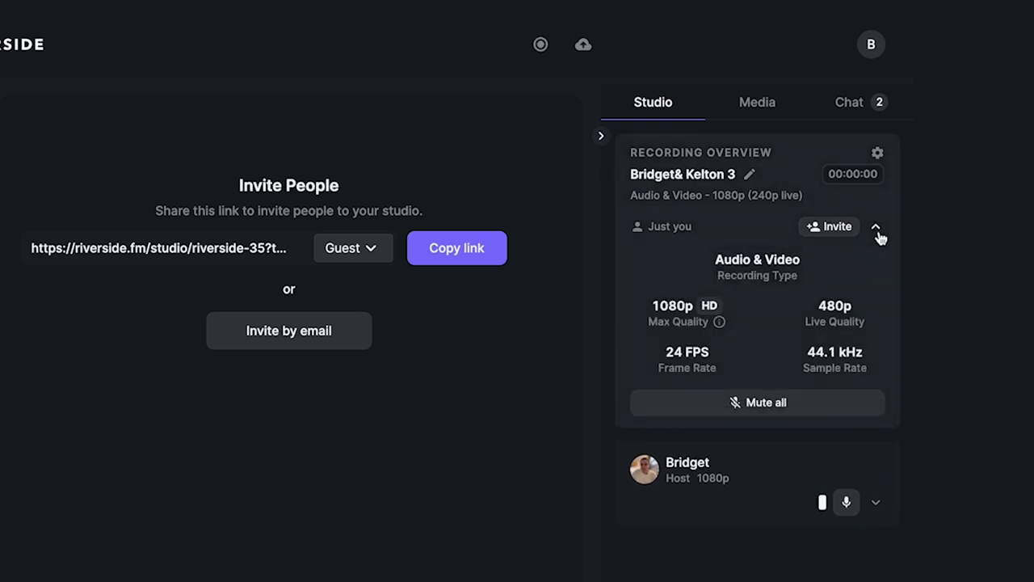
left_click(876, 232)
left_click(878, 327)
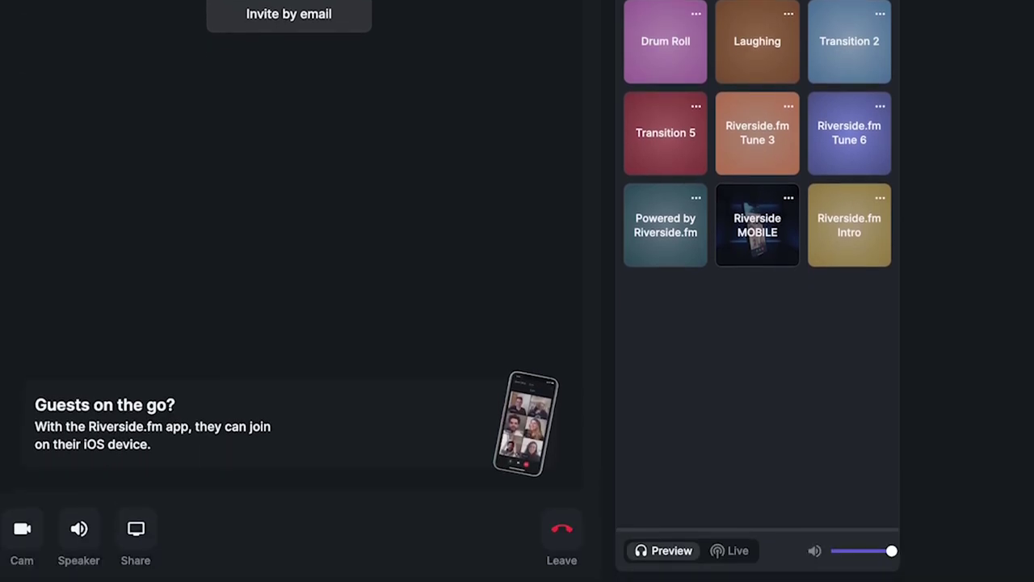
Step: Switch the soundboard from Preview to Live for everyone and open the studio chat
left_click(737, 551)
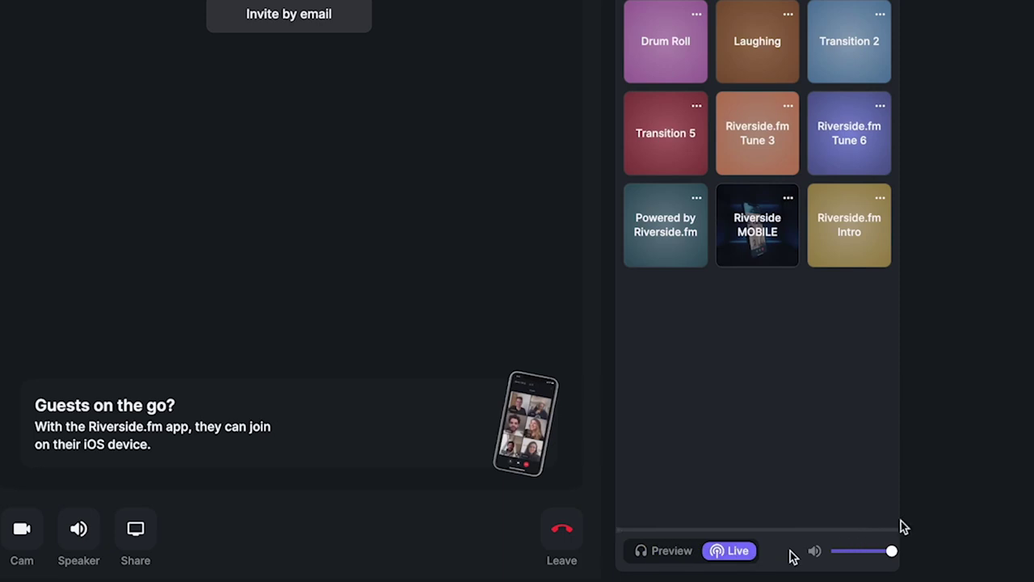
left_click(897, 47)
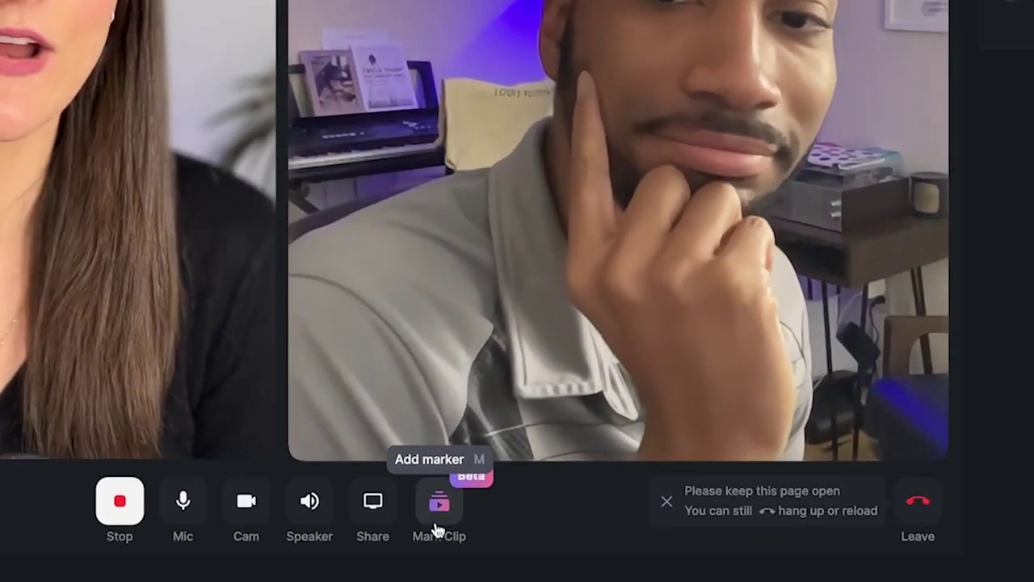
Step: Mark a clip moment while the two-person session is recording
left_click(435, 525)
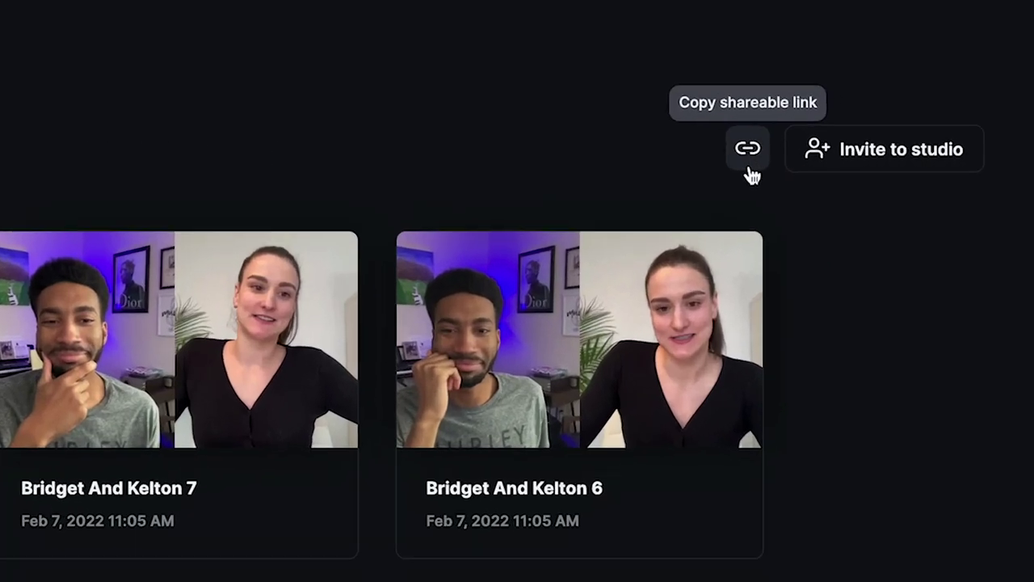
Step: Copy the studio link, then open recording 8 down to its two separated tracks
left_click(845, 162)
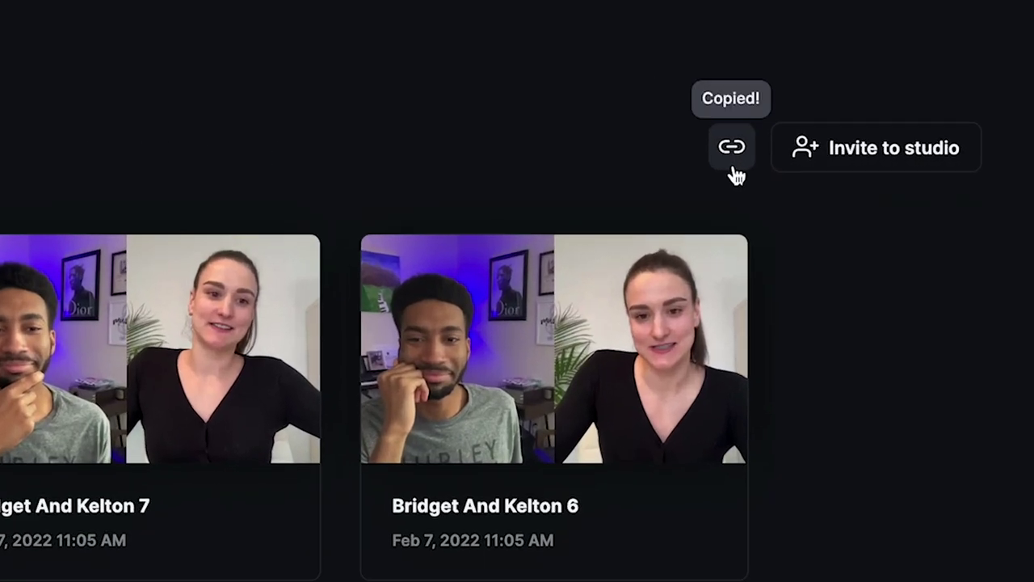
left_click(242, 364)
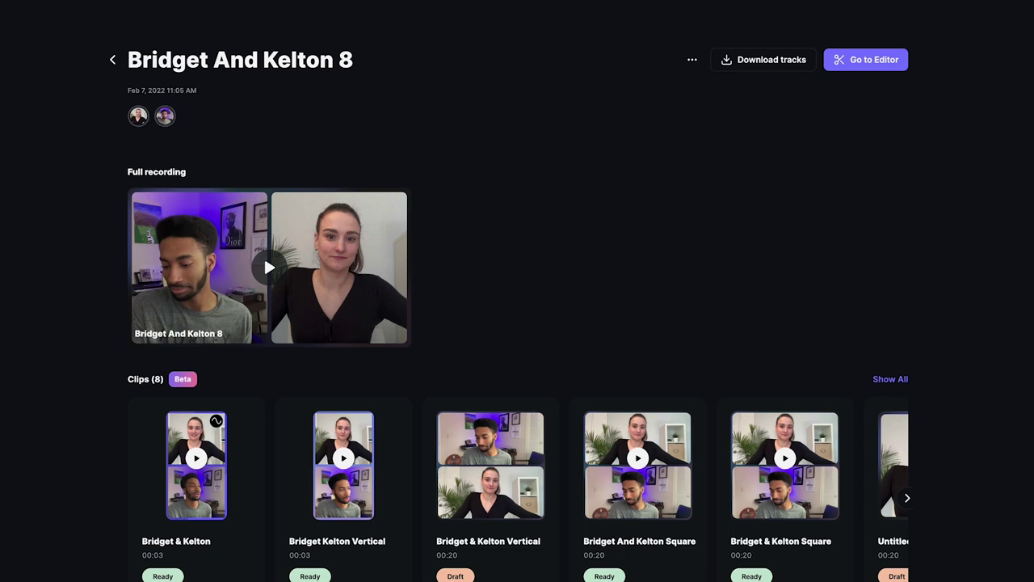
mouse_move(163, 122)
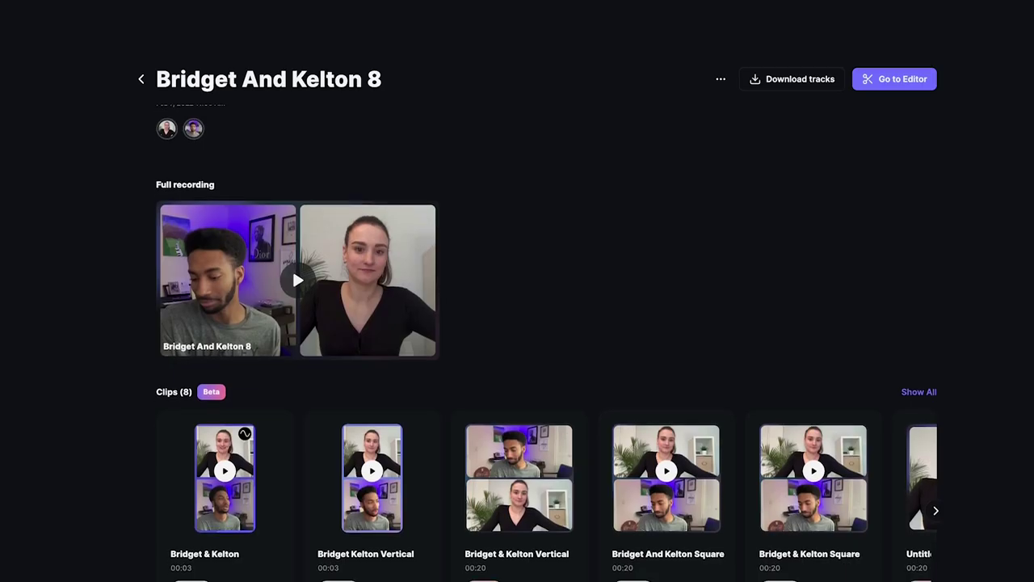
scroll(546, 343, "down", 5)
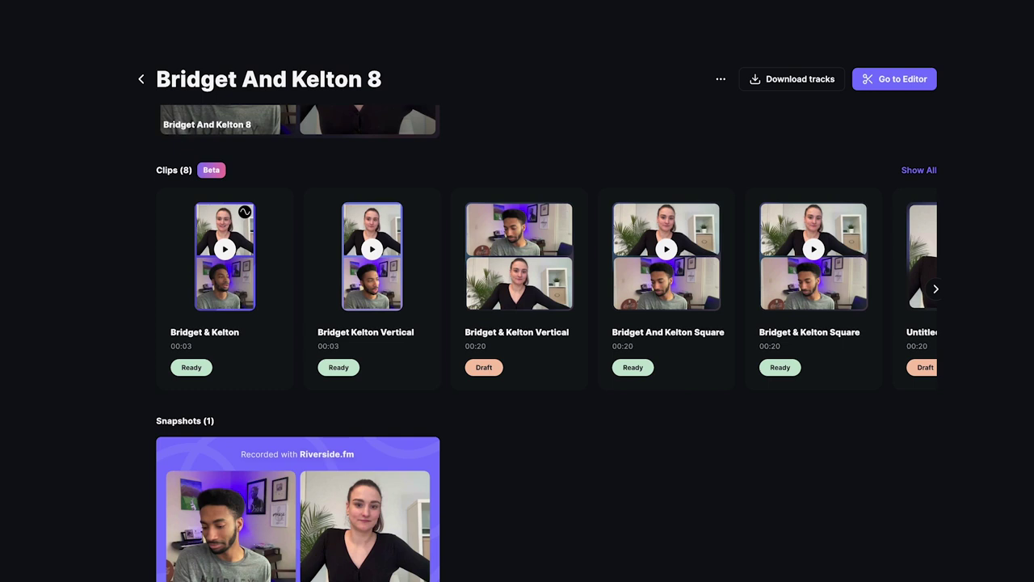
scroll(546, 343, "down", 5)
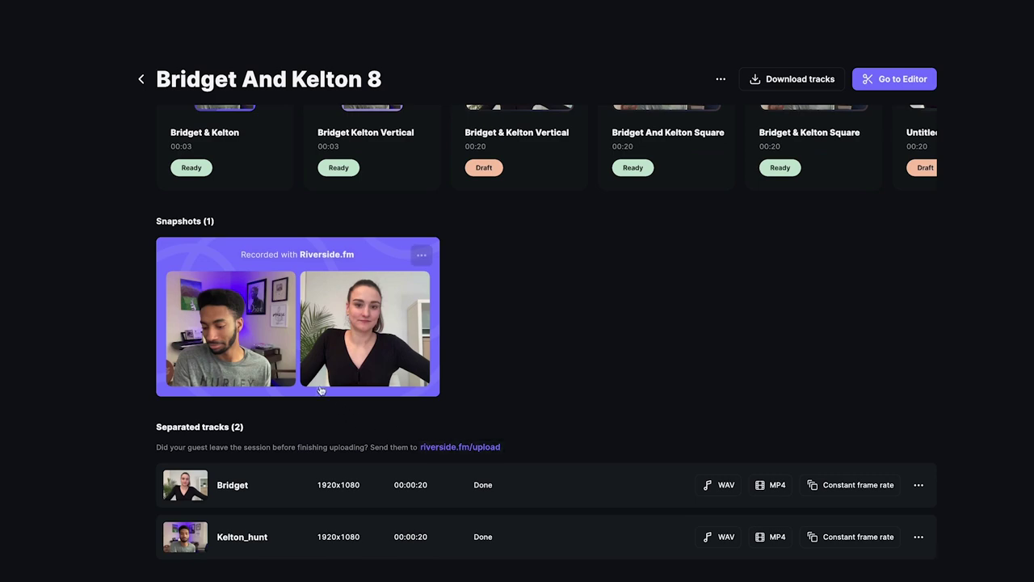
left_click(317, 379)
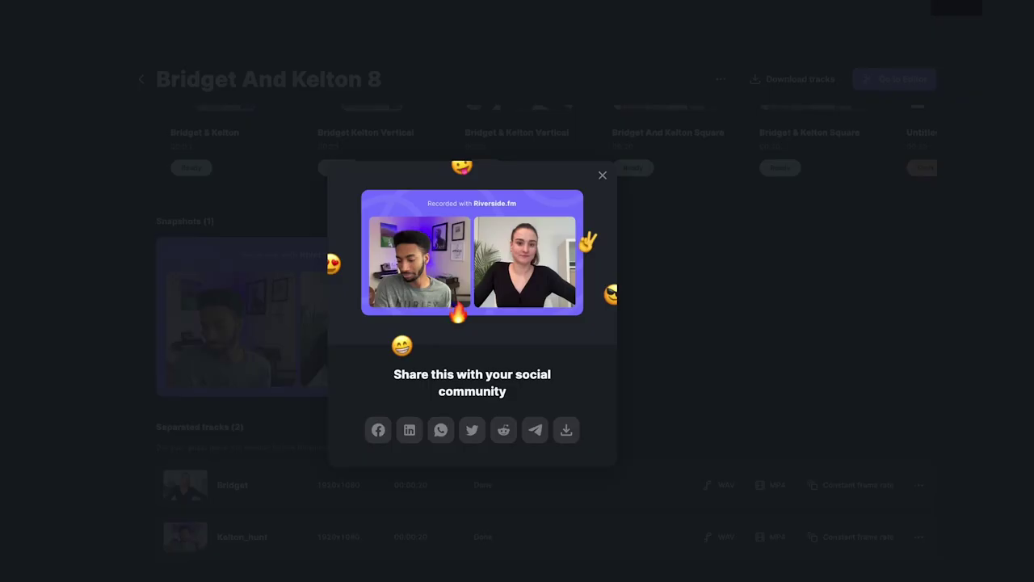
key("Escape")
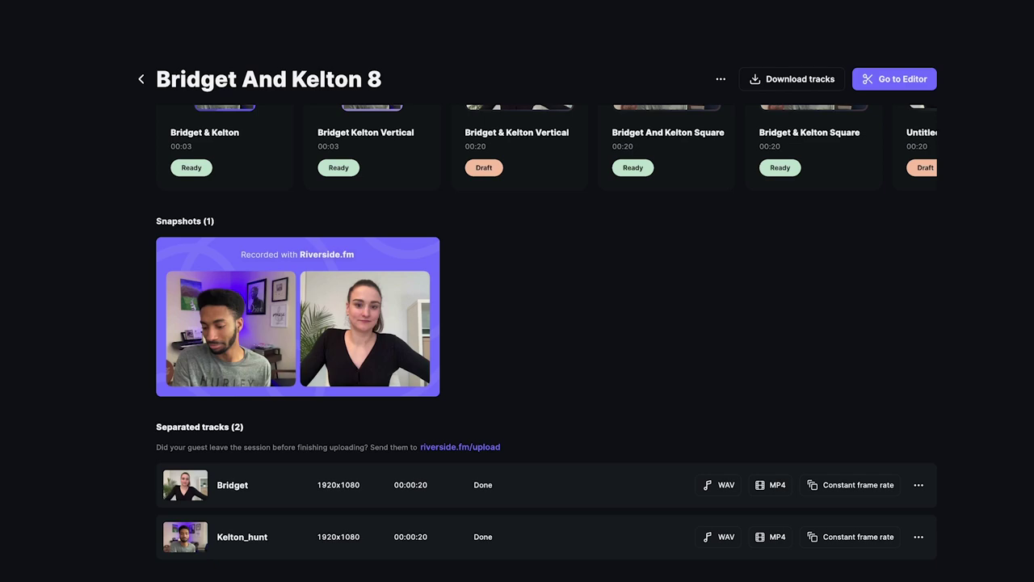
scroll(547, 339, "up", 5)
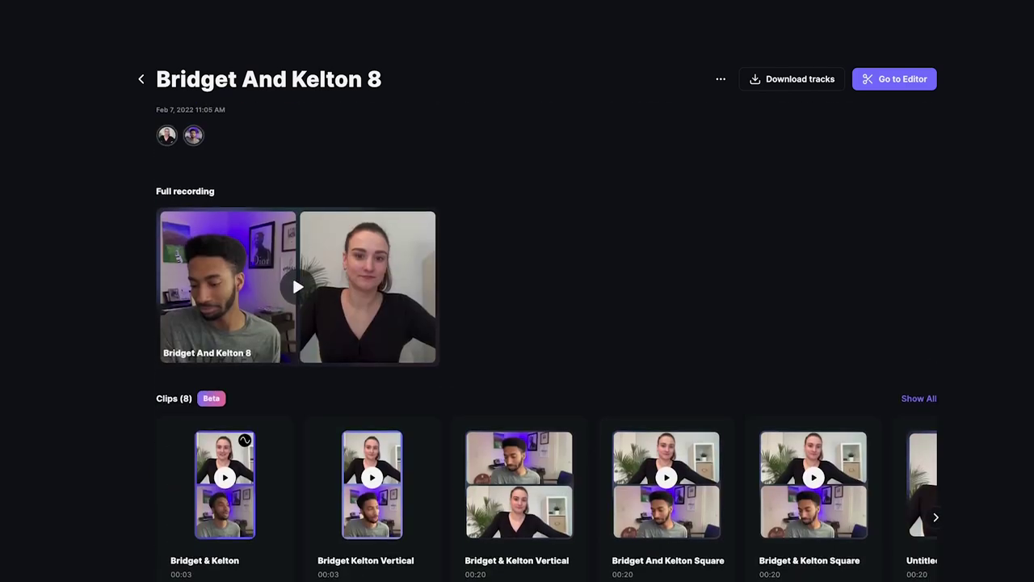
Step: Open the recording's '...' options menu to edit the 20-second clip
left_click(720, 79)
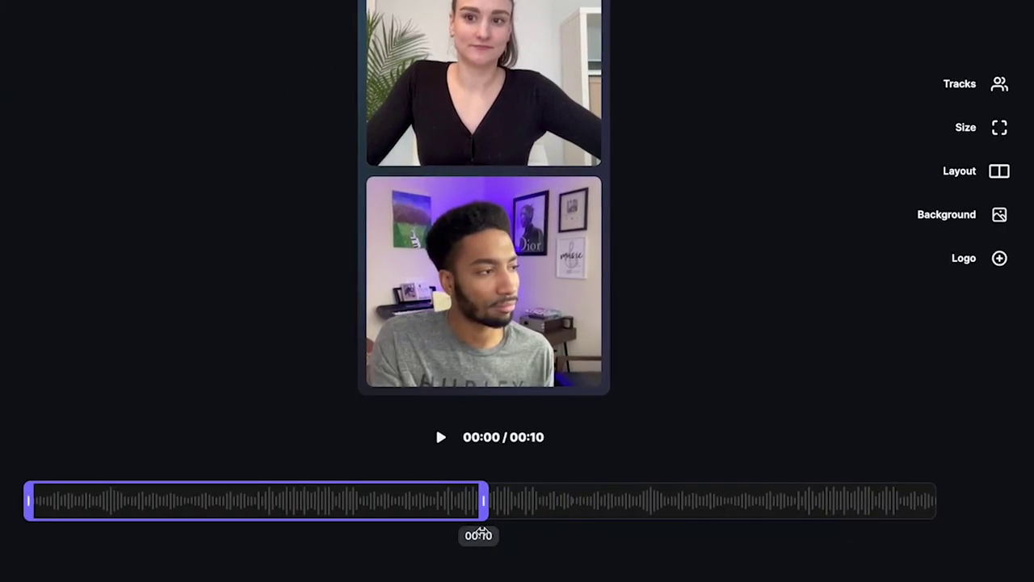
Step: Show the clip's tracks and set its size to vertical 9:16 after trying 1:1 and 16:9
left_click(1002, 85)
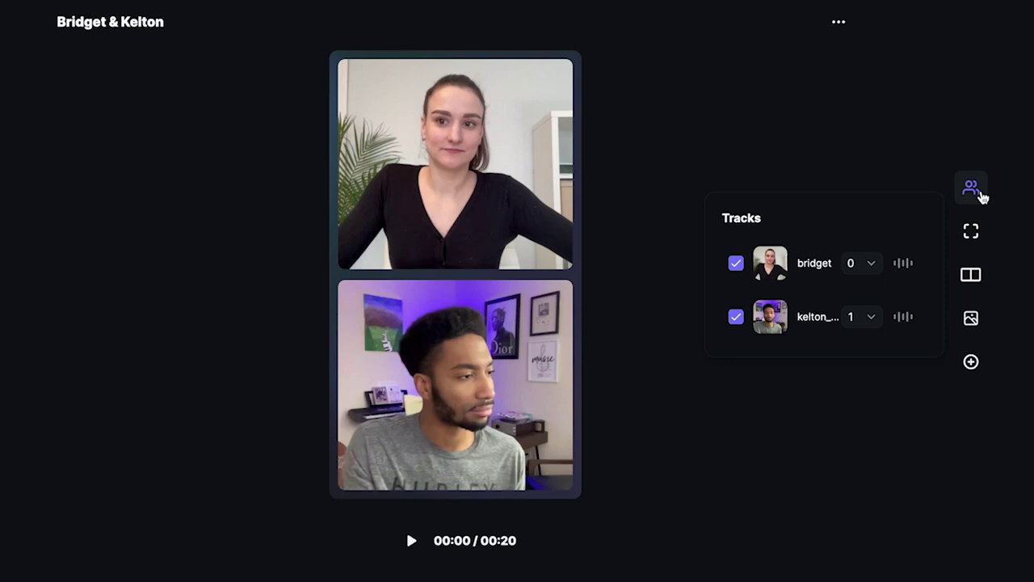
left_click(973, 234)
left_click(852, 229)
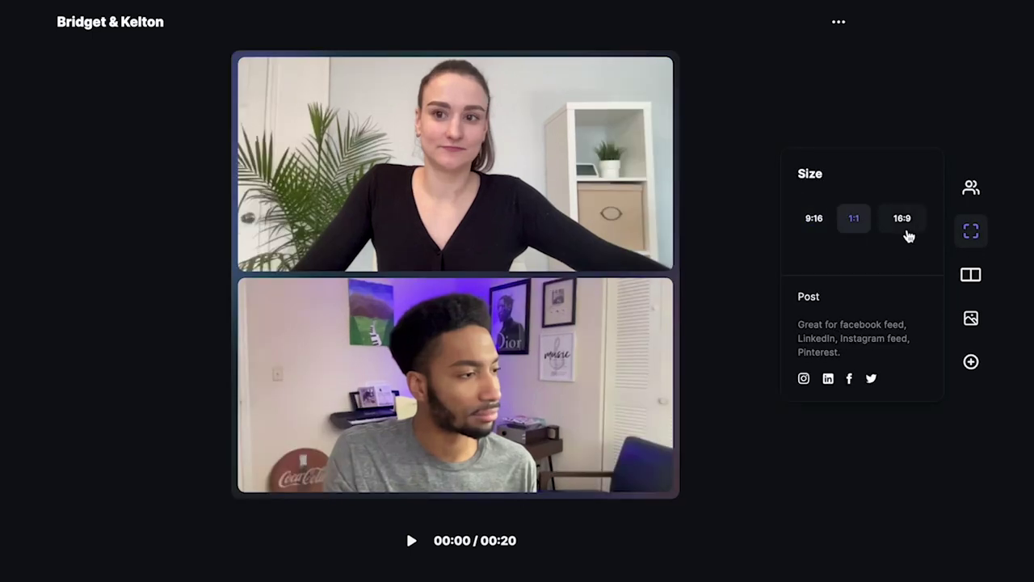
left_click(901, 220)
left_click(815, 219)
Step: Look through the Layout, Background and Logo panels, then open Export options
left_click(972, 279)
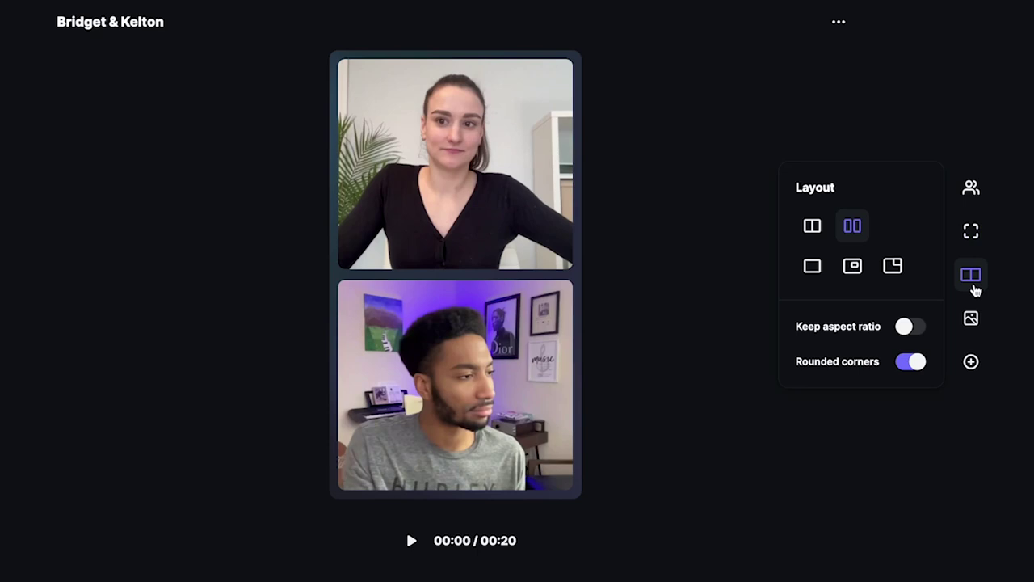
left_click(972, 318)
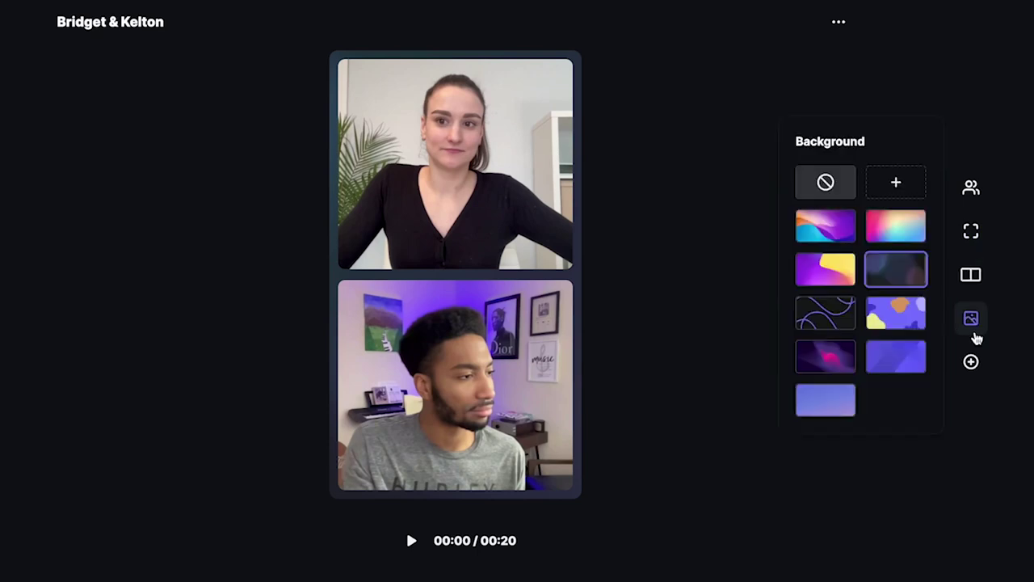
left_click(972, 372)
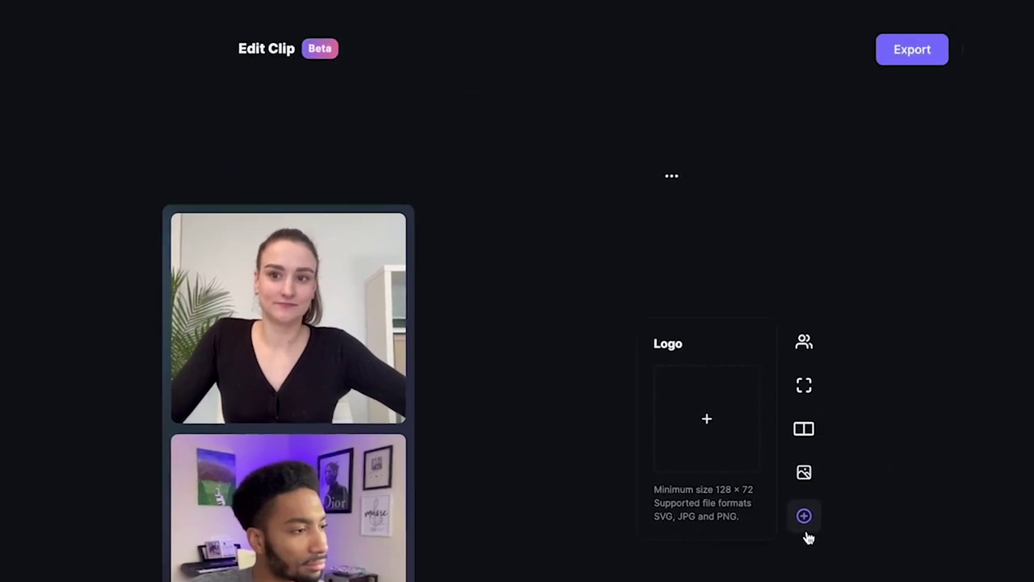
left_click(912, 49)
Step: Keep video quality at 1080p HD and export the 20-second clip
left_click(972, 170)
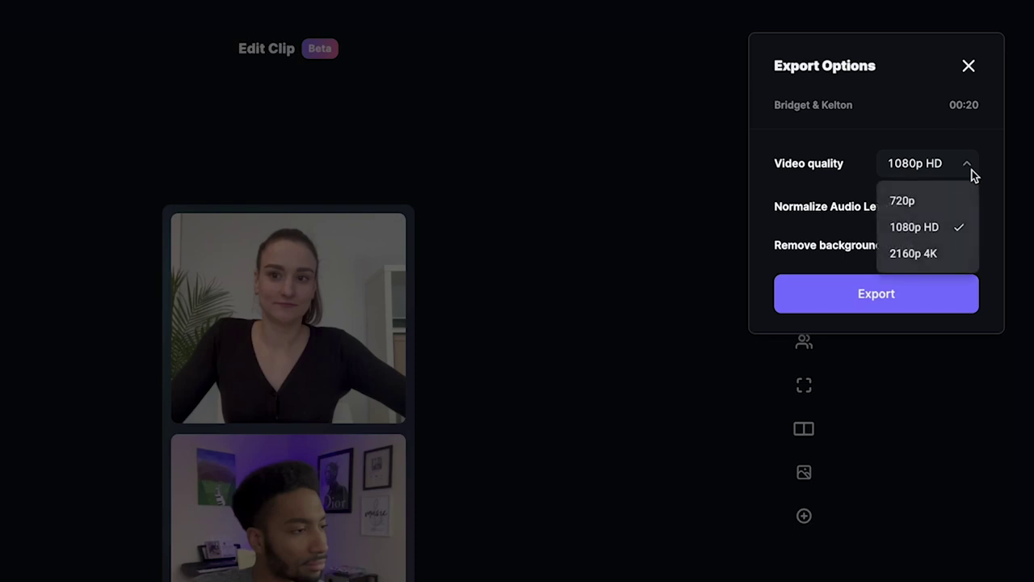
left_click(972, 170)
left_click(894, 305)
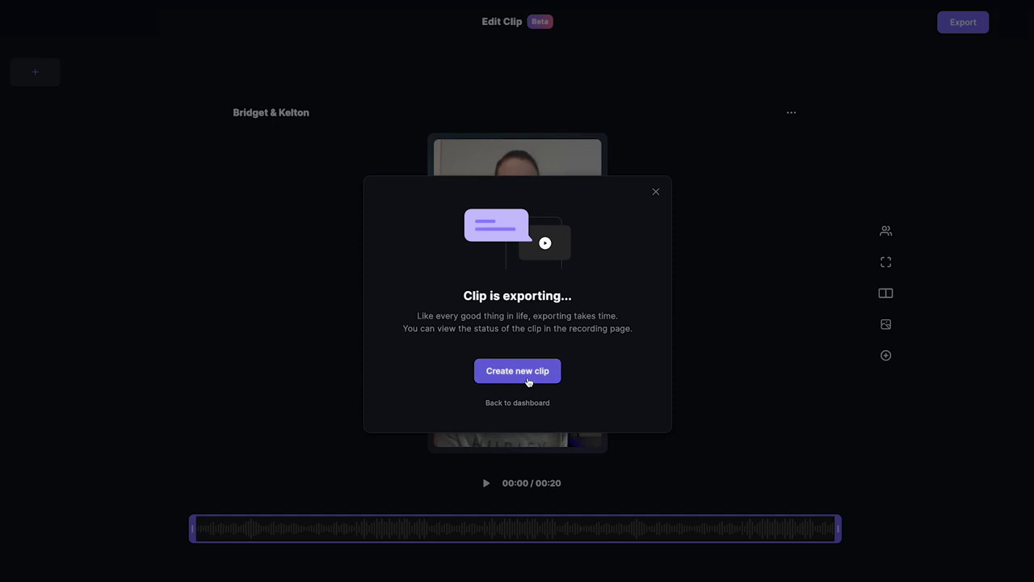